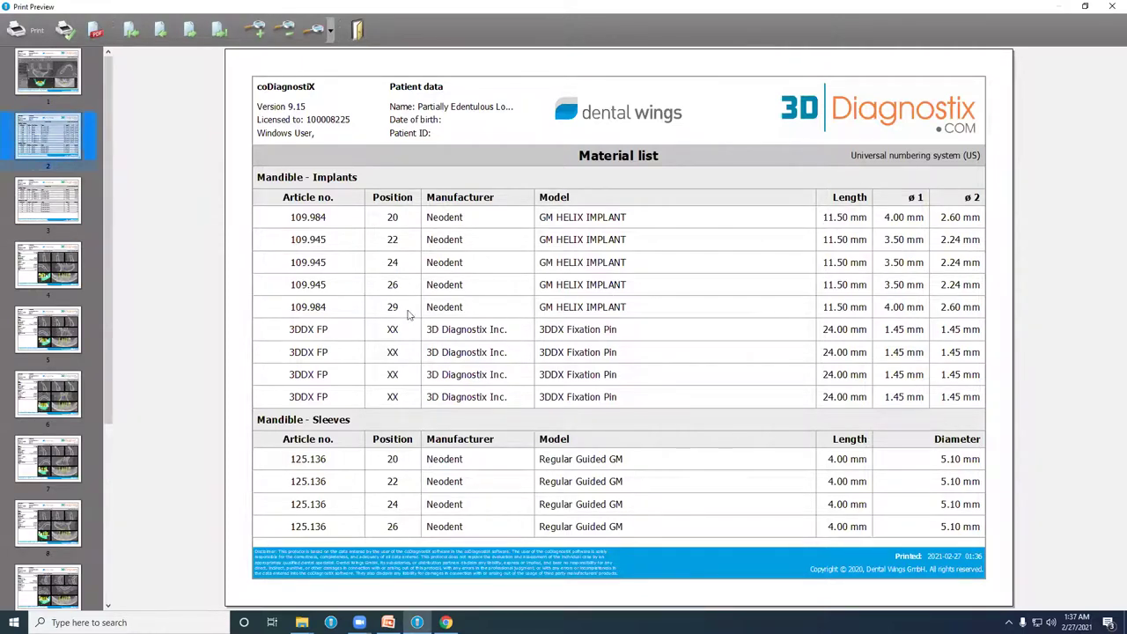
Review the mandible report's sleeve and abutment list and the implant details pages, starting with position 20
click(59, 208)
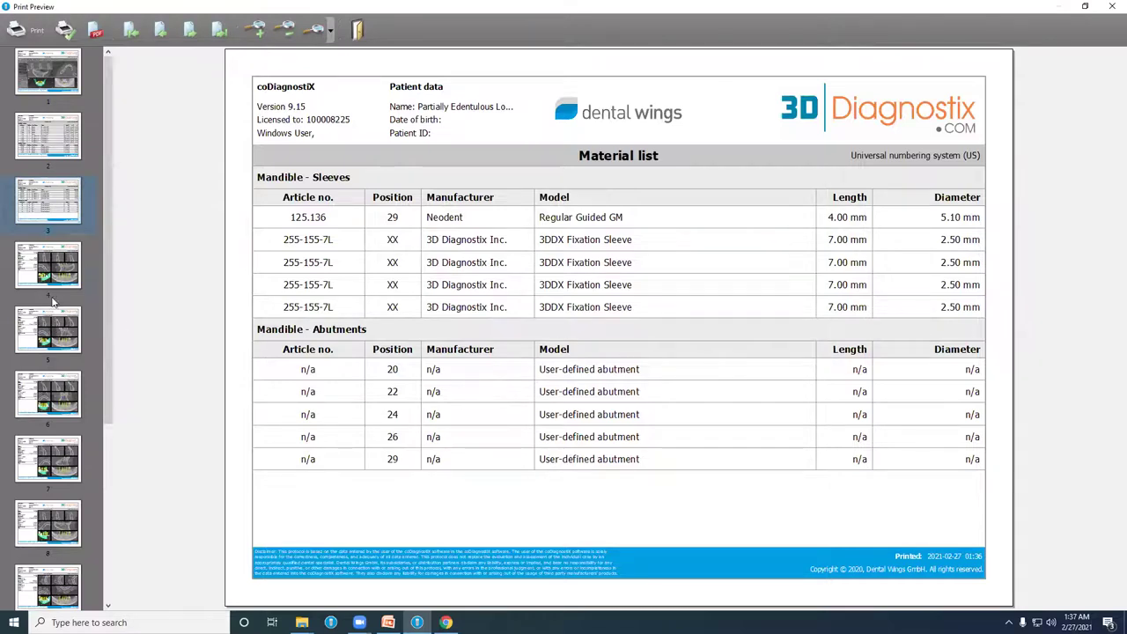
click(73, 279)
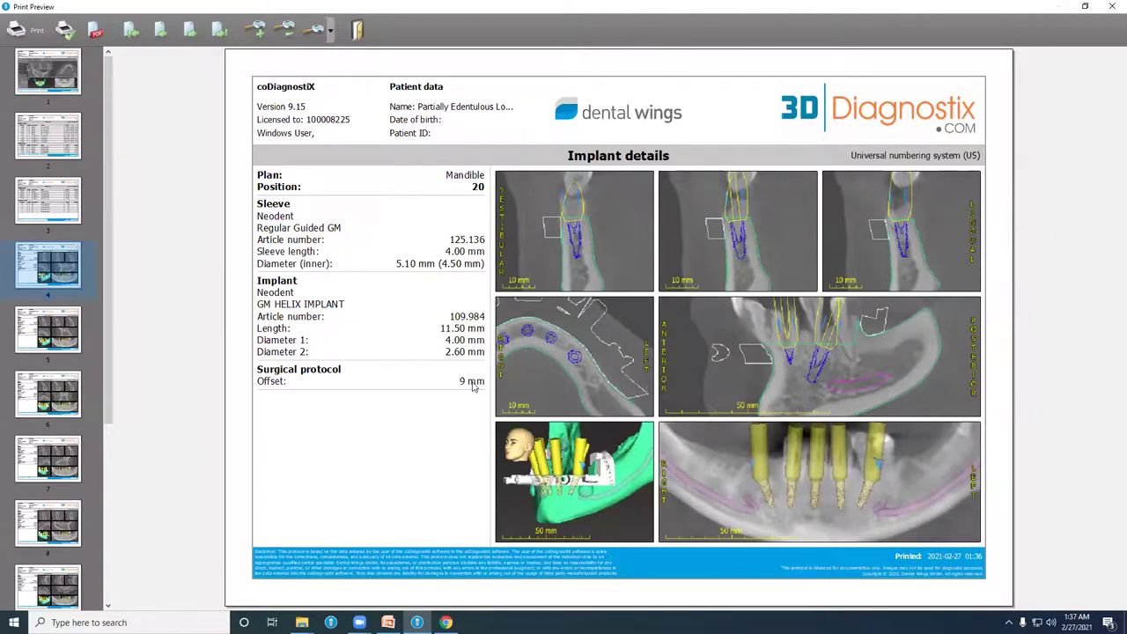
scroll(53, 440, down, 5)
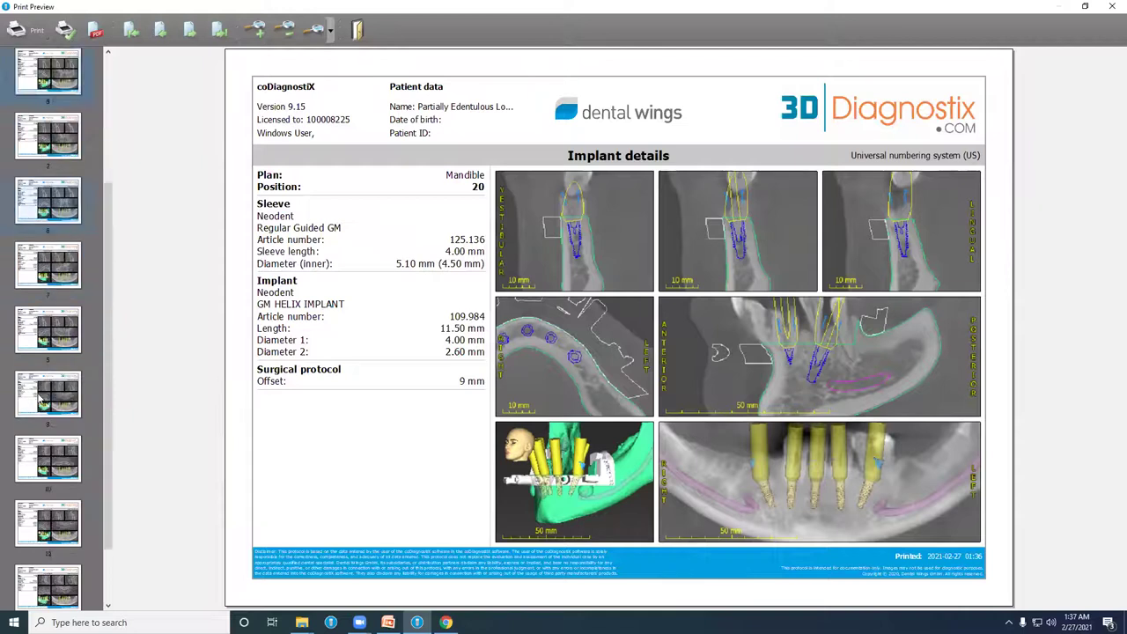
click(62, 566)
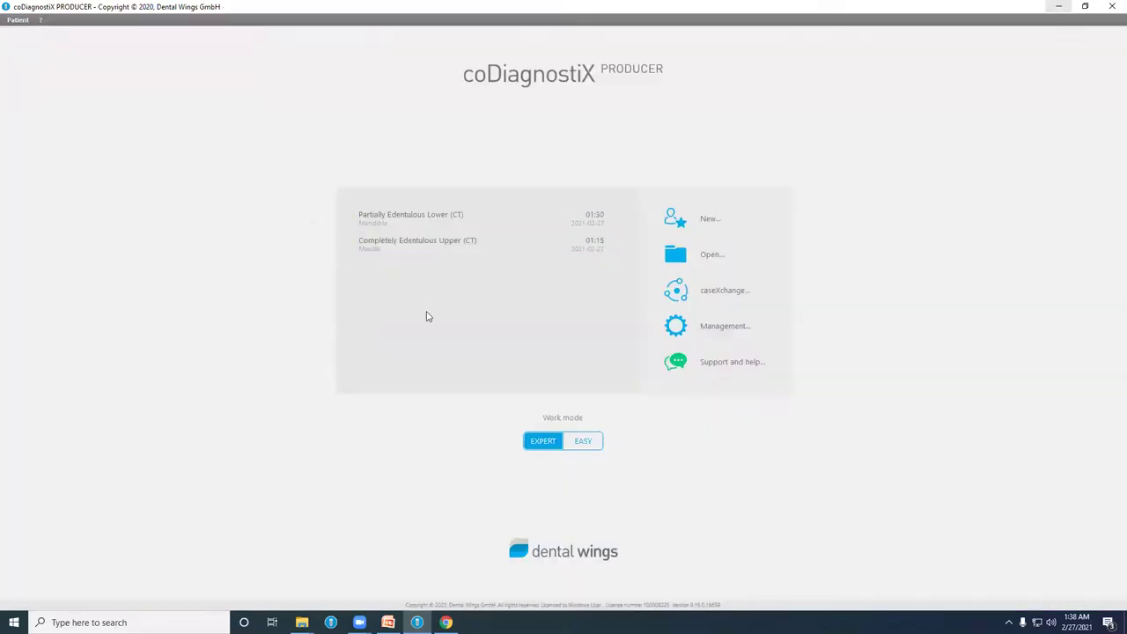
Open the Completely Edentulous Upper case and generate a print preview of its planning report
double_click(427, 249)
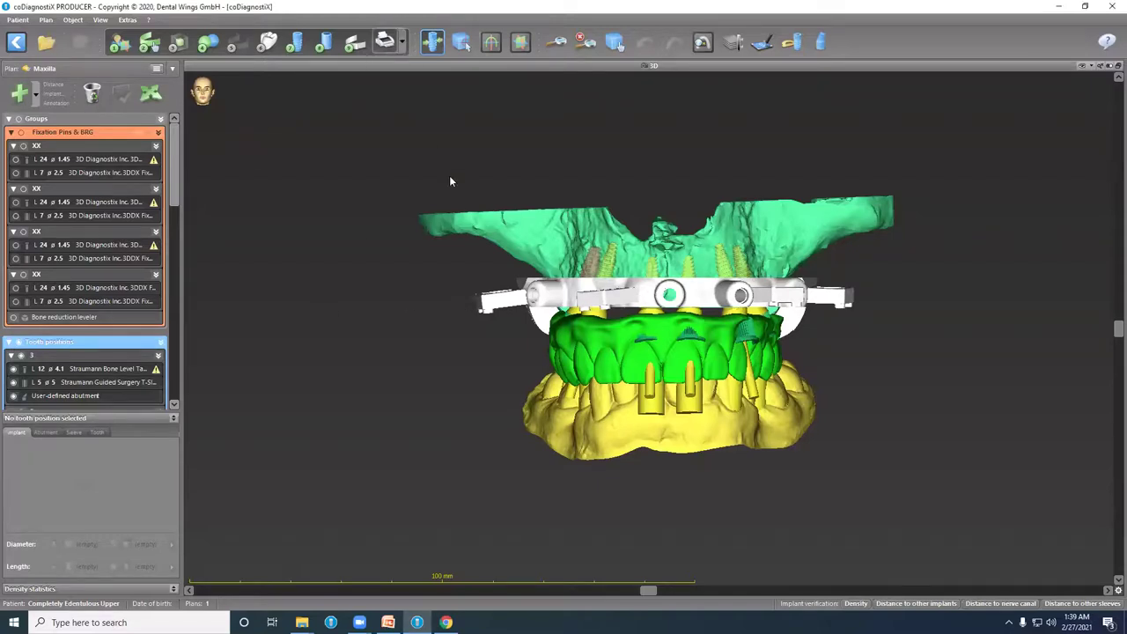
key(ctrl+p)
click(542, 312)
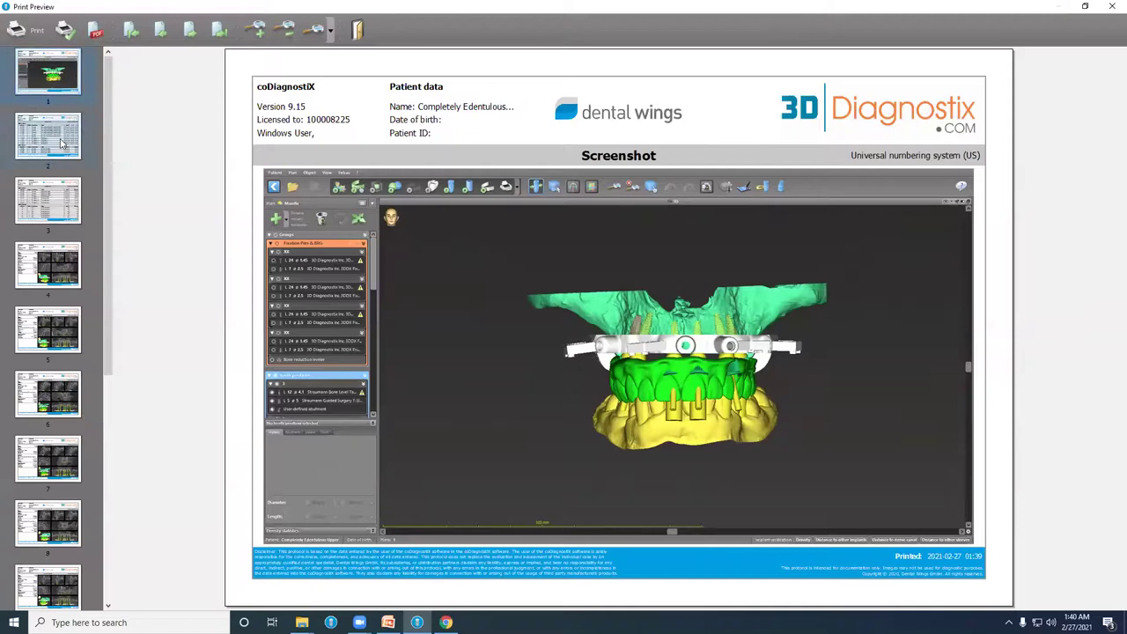
Review the maxilla material list and the Straumann surgical protocol page, and close the print preview
click(61, 144)
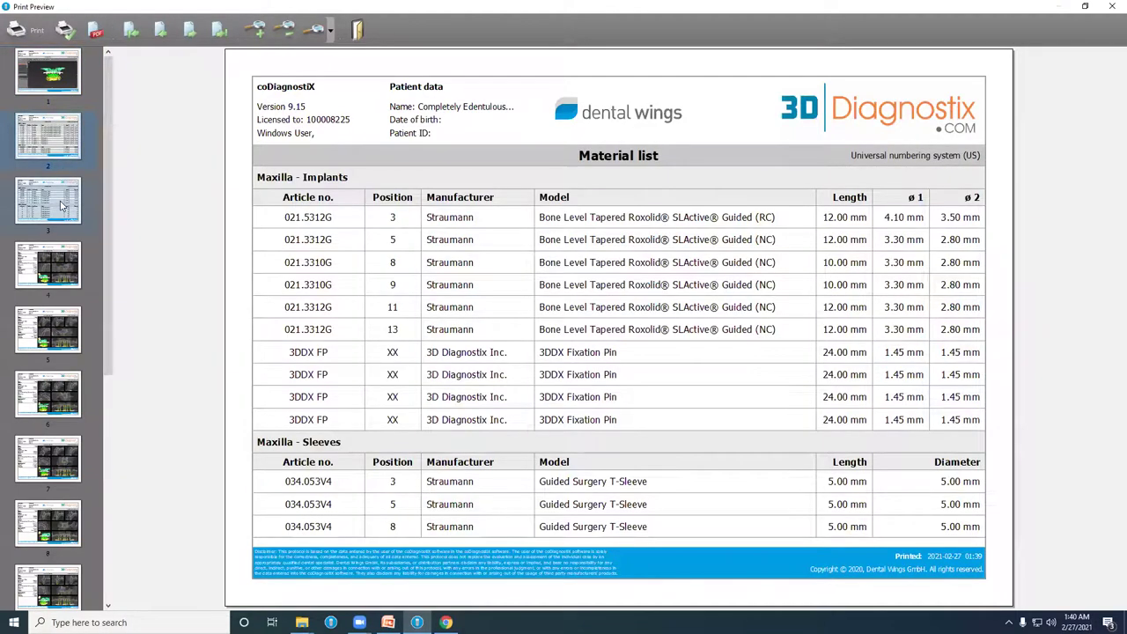
click(61, 206)
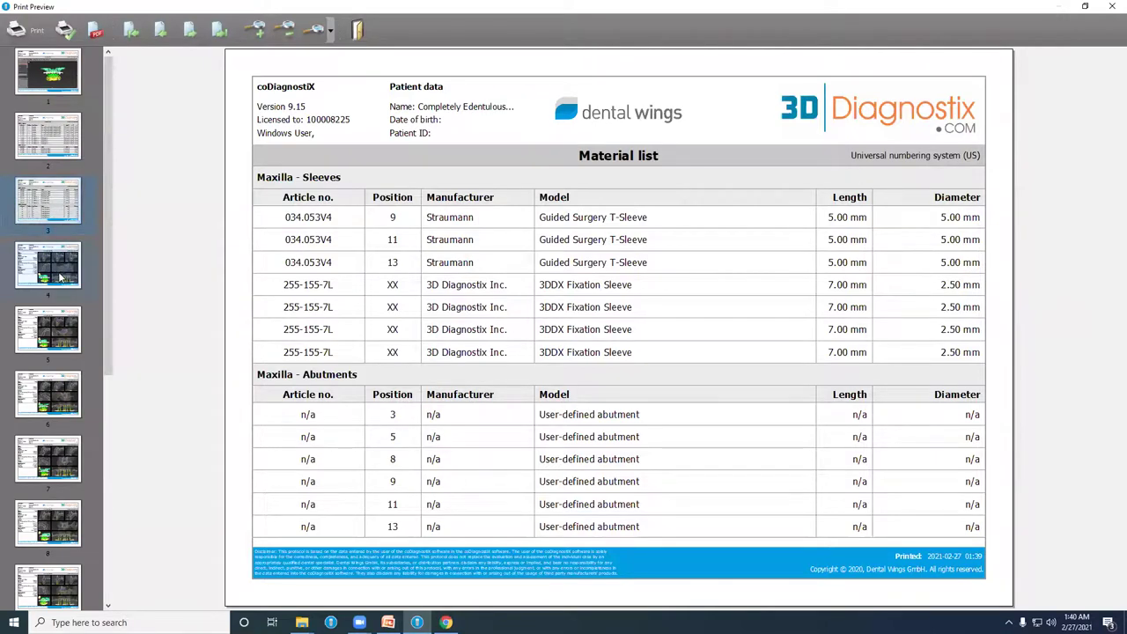
scroll(60, 279, down, 5)
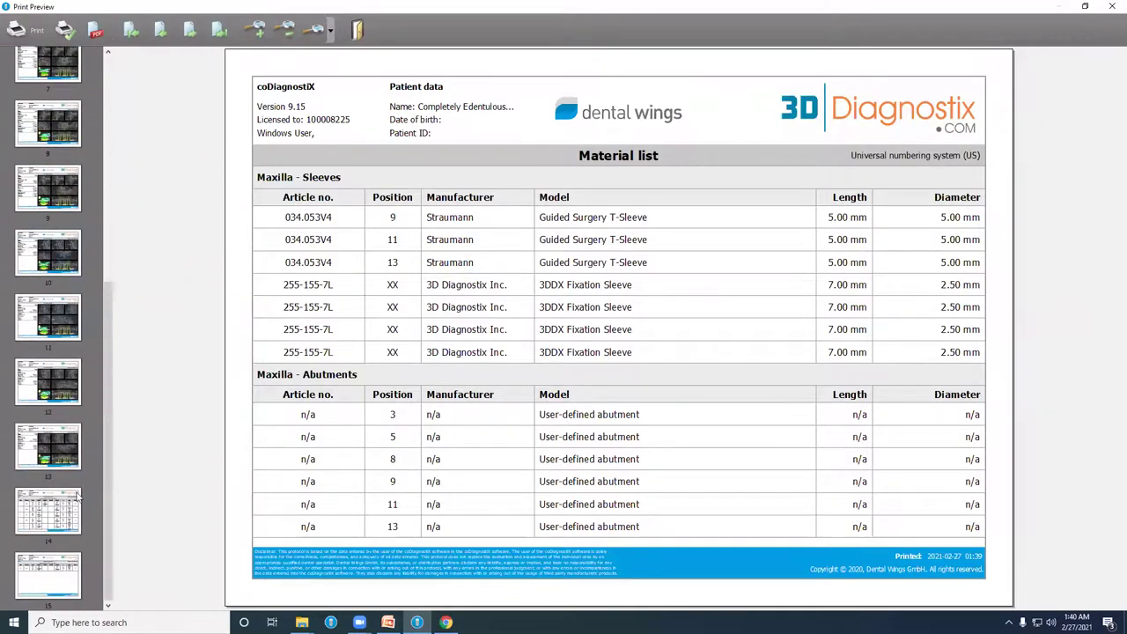
click(56, 512)
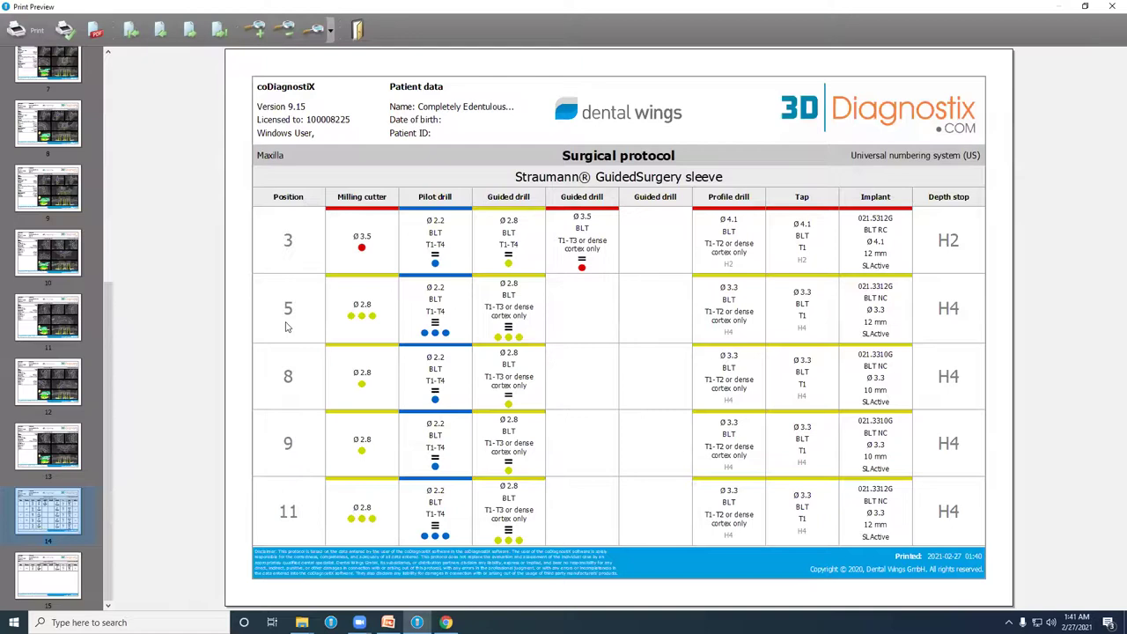
click(357, 29)
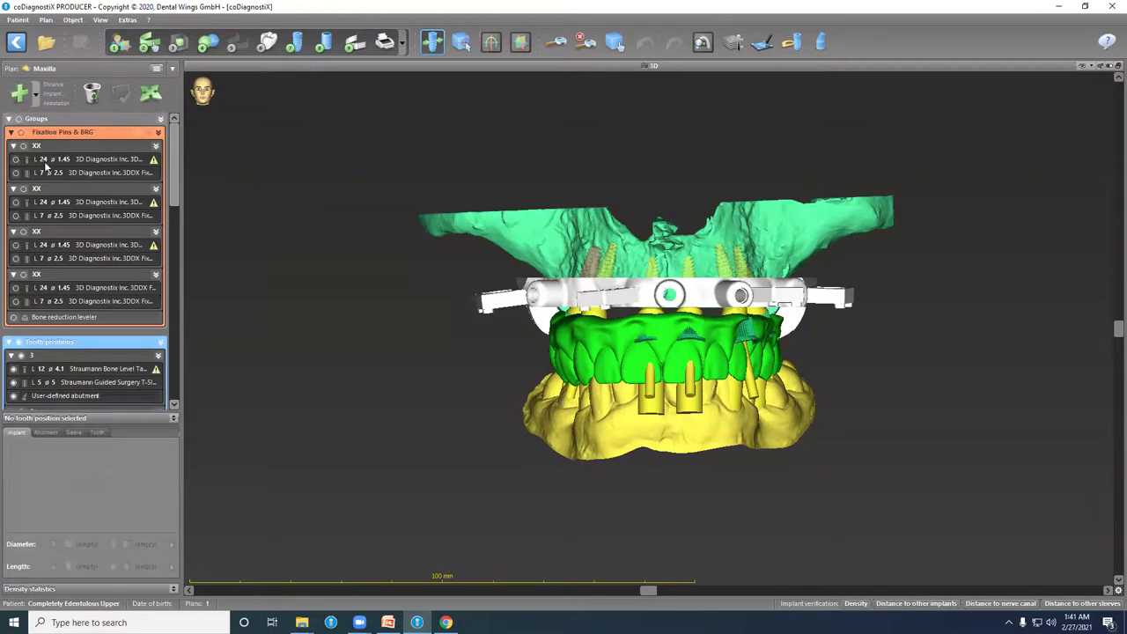
Collapse the Fixation Pins & BRG group and switch to the Partially Edentulous Lower case
click(10, 132)
click(11, 43)
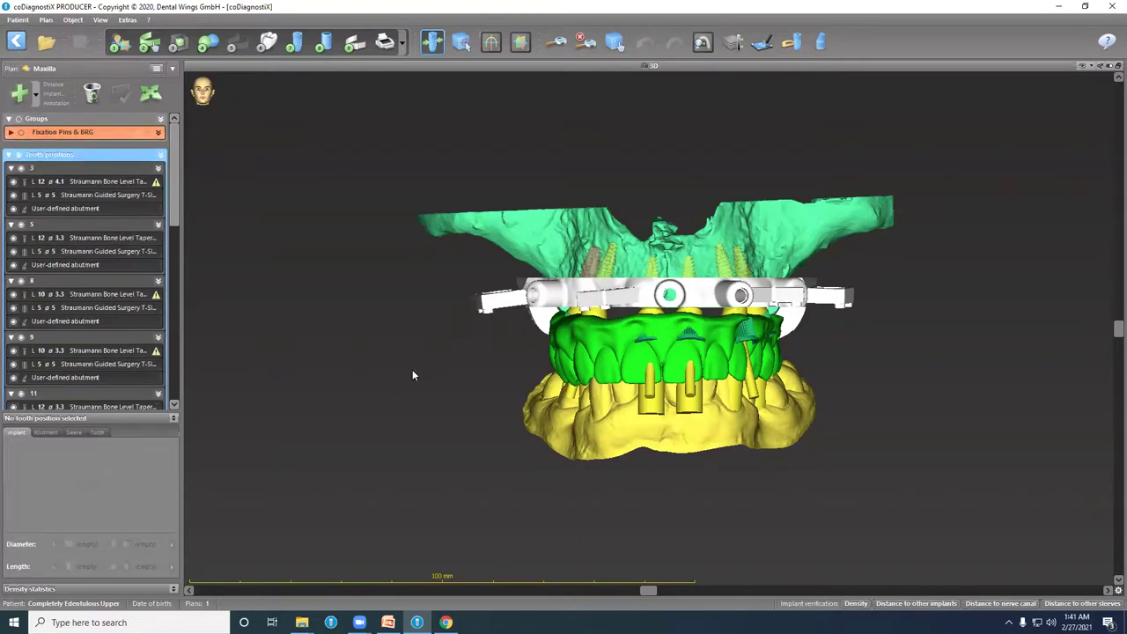
click(497, 251)
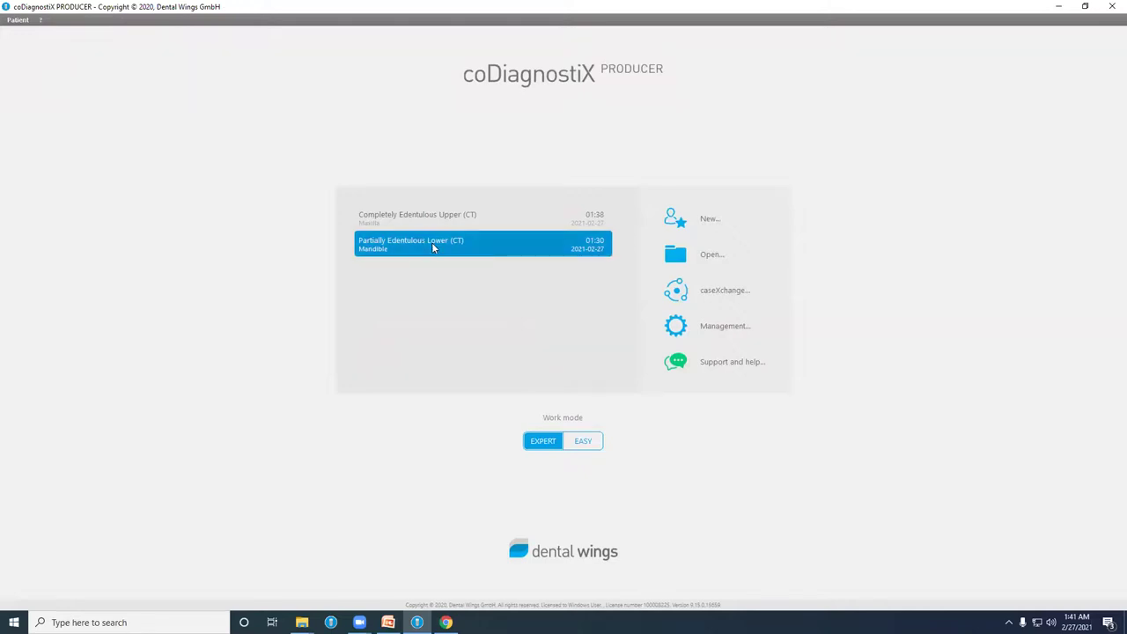
double_click(432, 245)
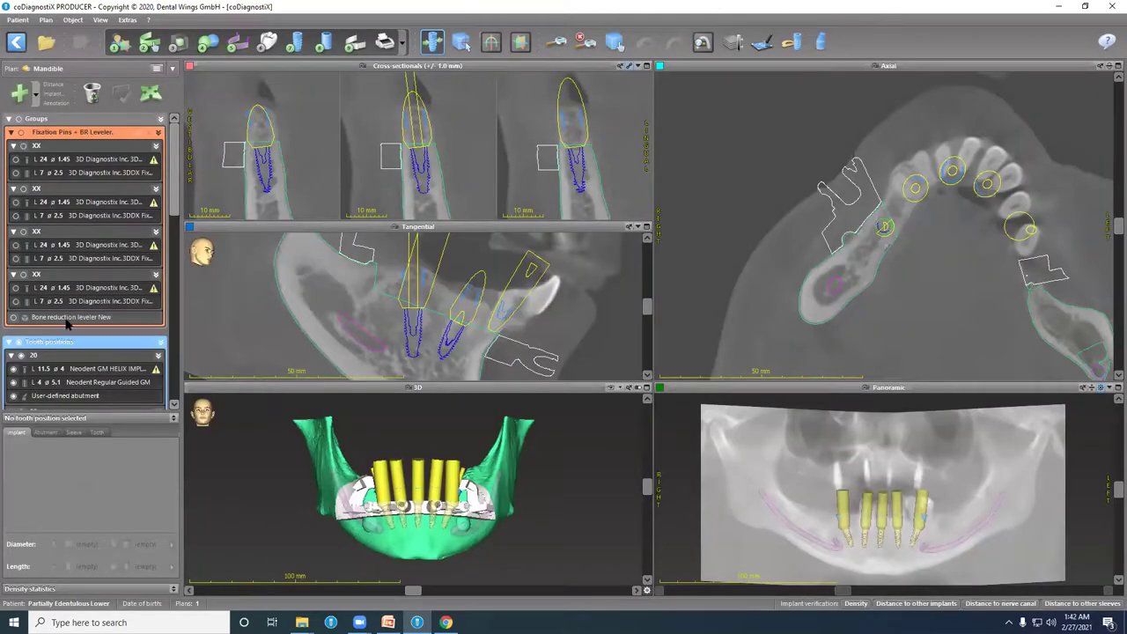
Select the implant at position 22 and examine it with its abutment in the maximized cross-sectional view
click(881, 539)
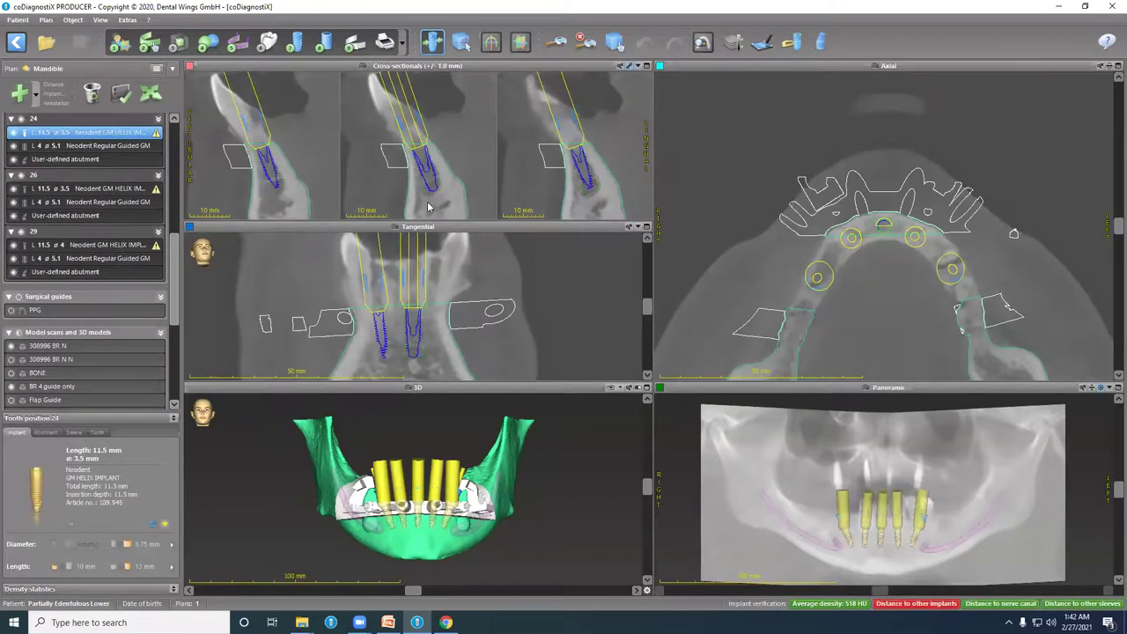
click(432, 525)
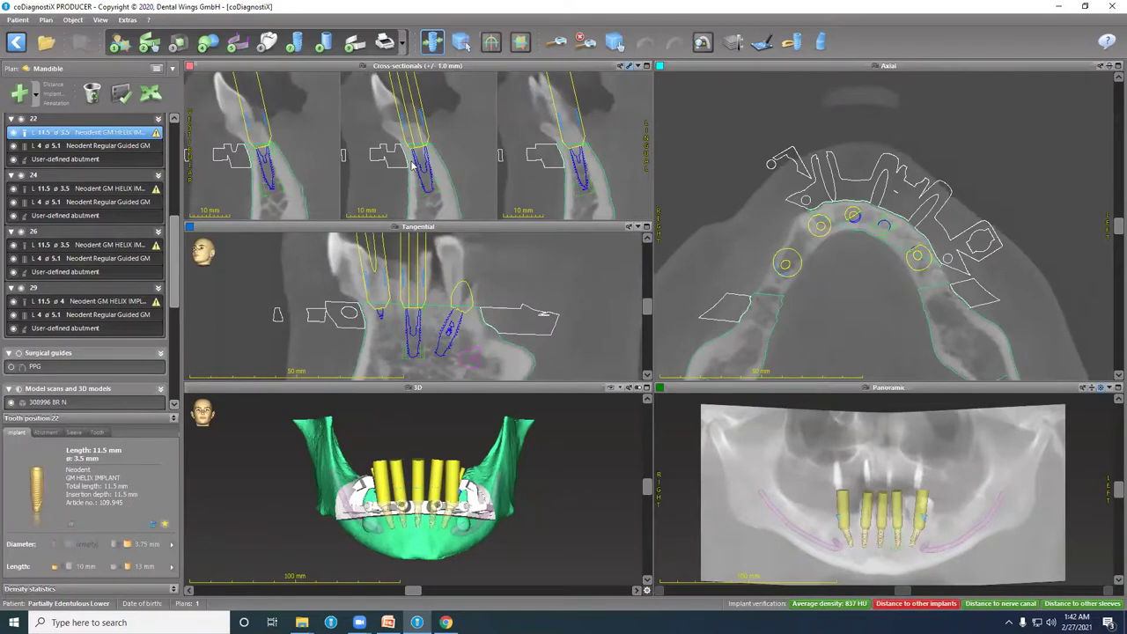
double_click(447, 68)
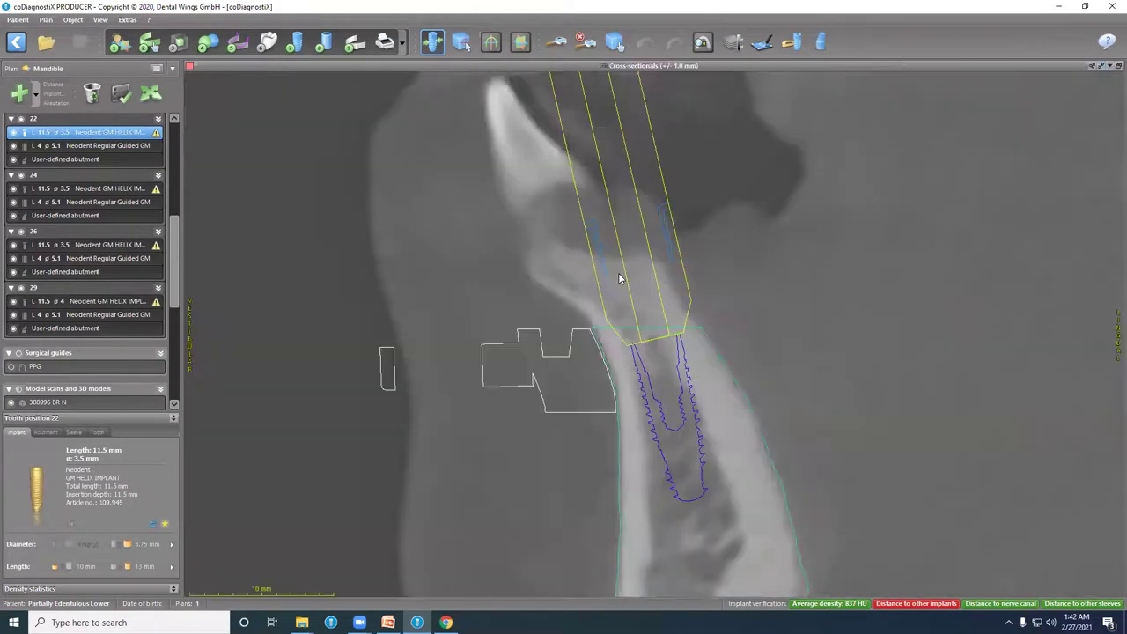
scroll(589, 182, down, 3)
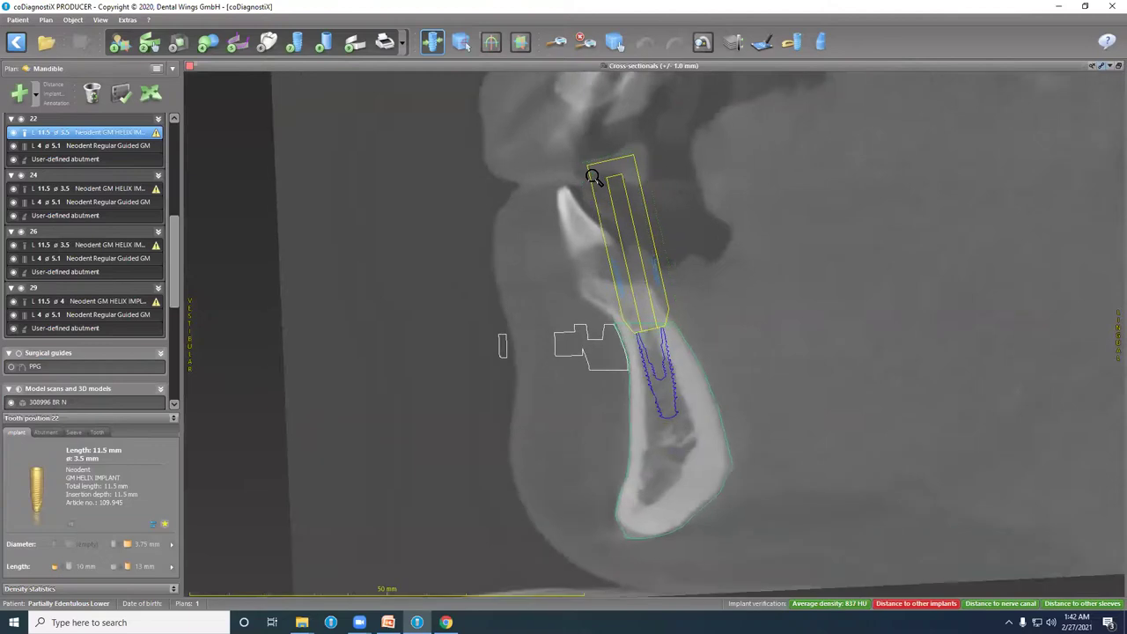
scroll(593, 170, up, 3)
Measure the distance from the top of implant 22 up along the lingual side of its abutment
click(51, 89)
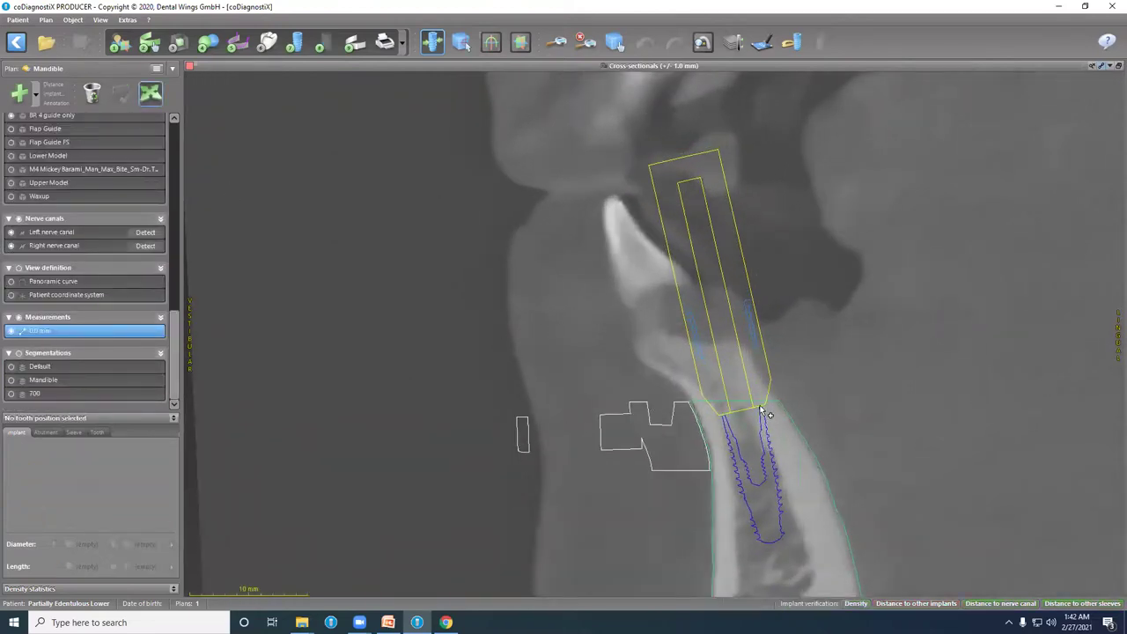
click(760, 408)
click(733, 194)
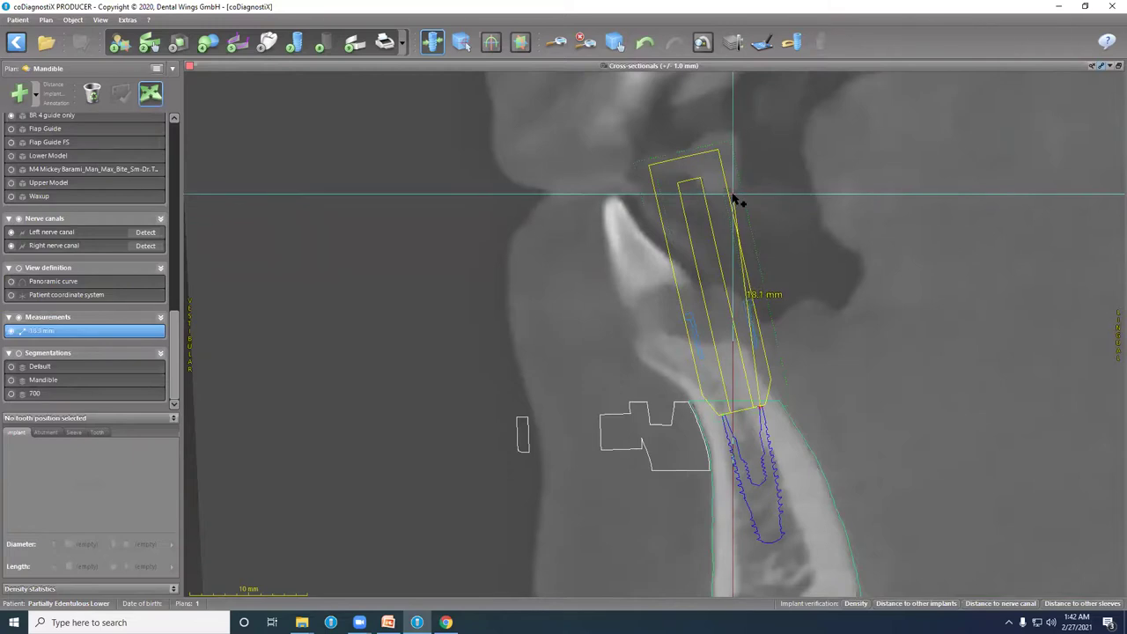
click(732, 197)
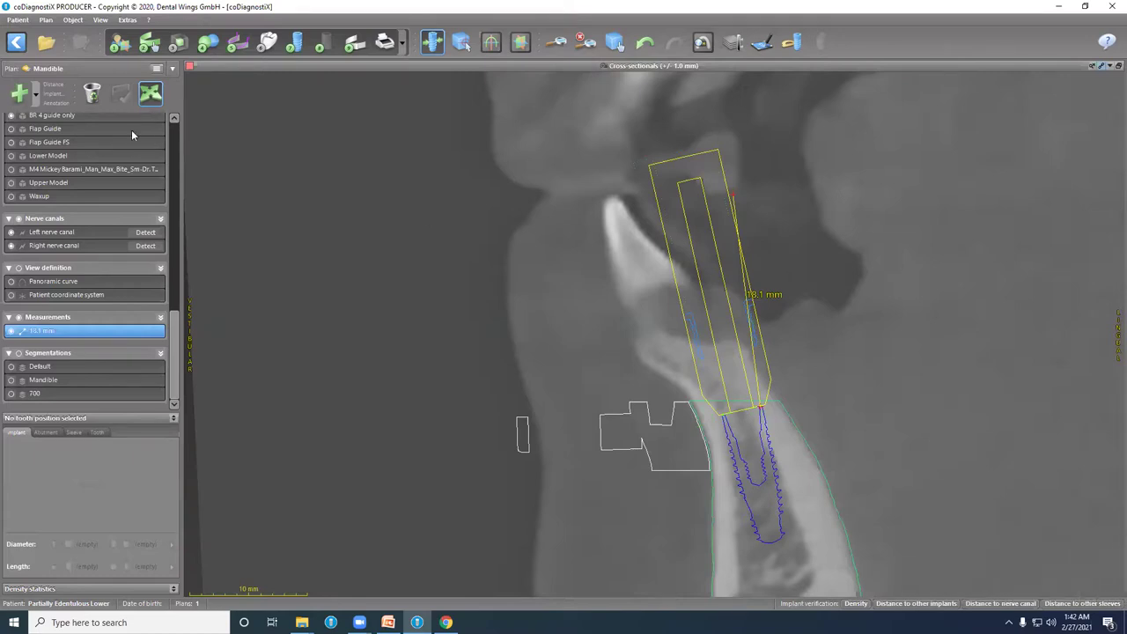
Close the lower case and open the Completely Edentulous Upper case
click(17, 42)
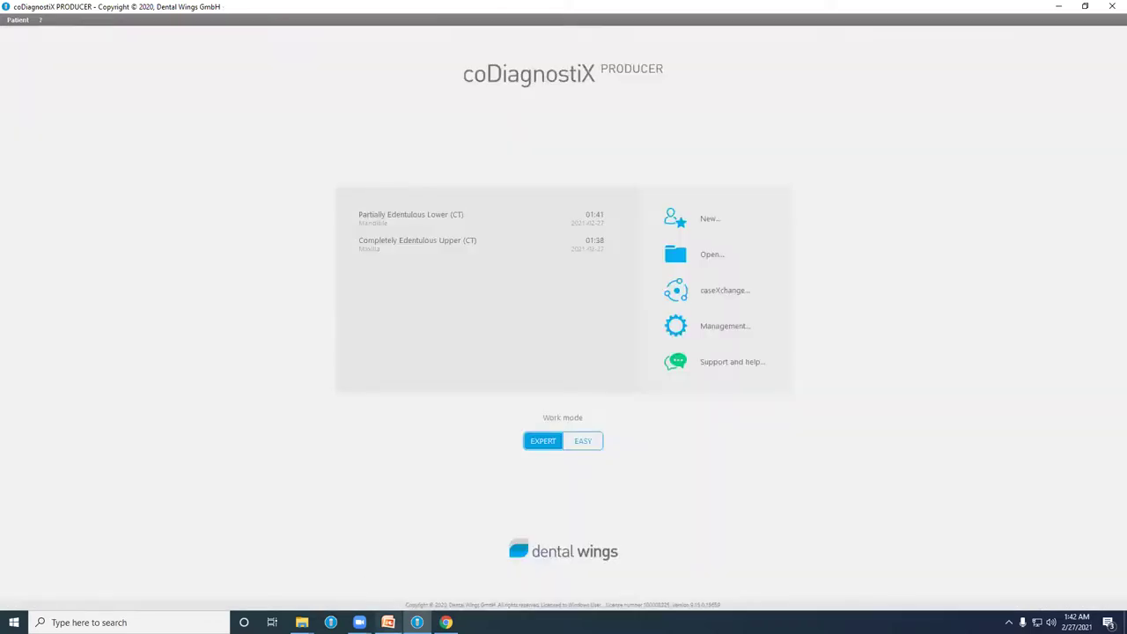
mouse_move(387, 622)
click(414, 252)
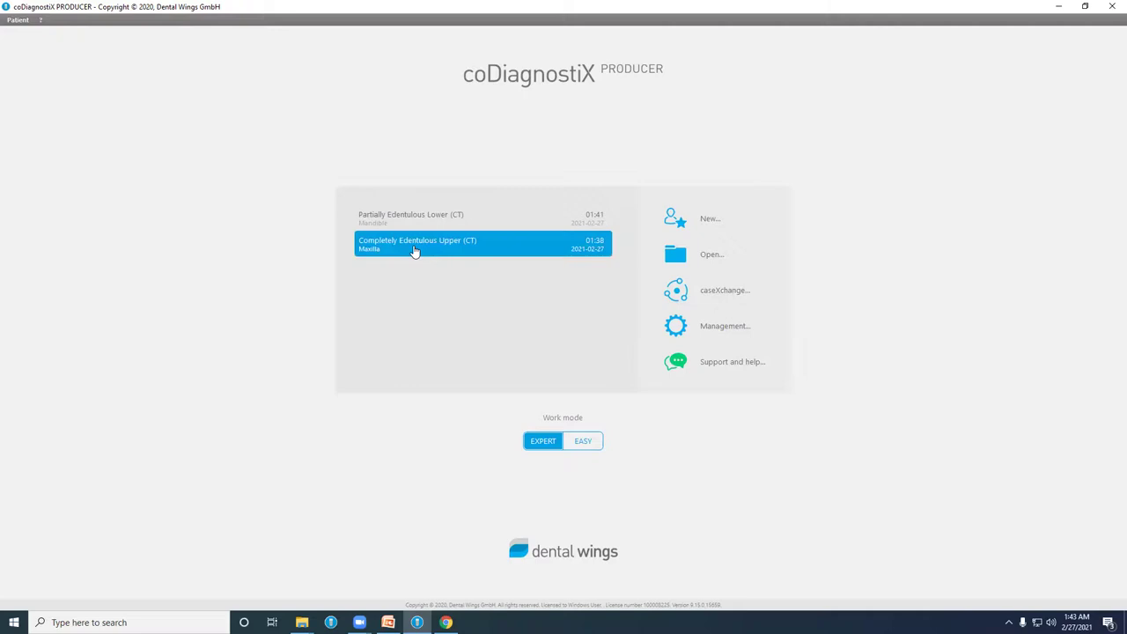
double_click(414, 251)
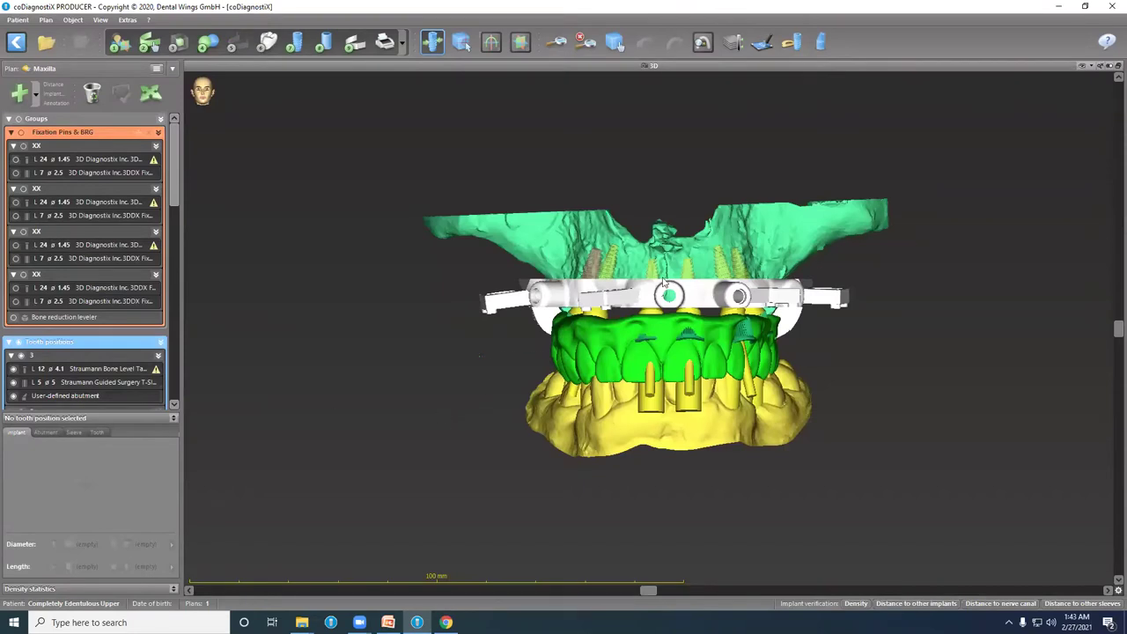
Hide the Lower Jaw (for bite) and Waxup with cantilever N models in the 3D view
scroll(51, 312, down, 8)
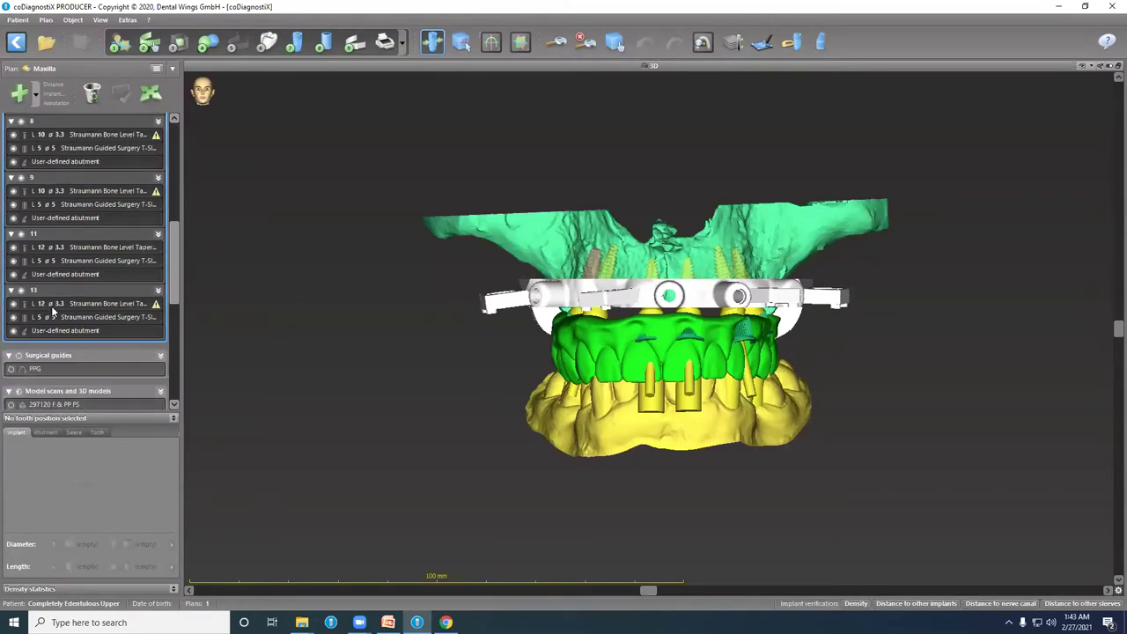
scroll(31, 330, down, 3)
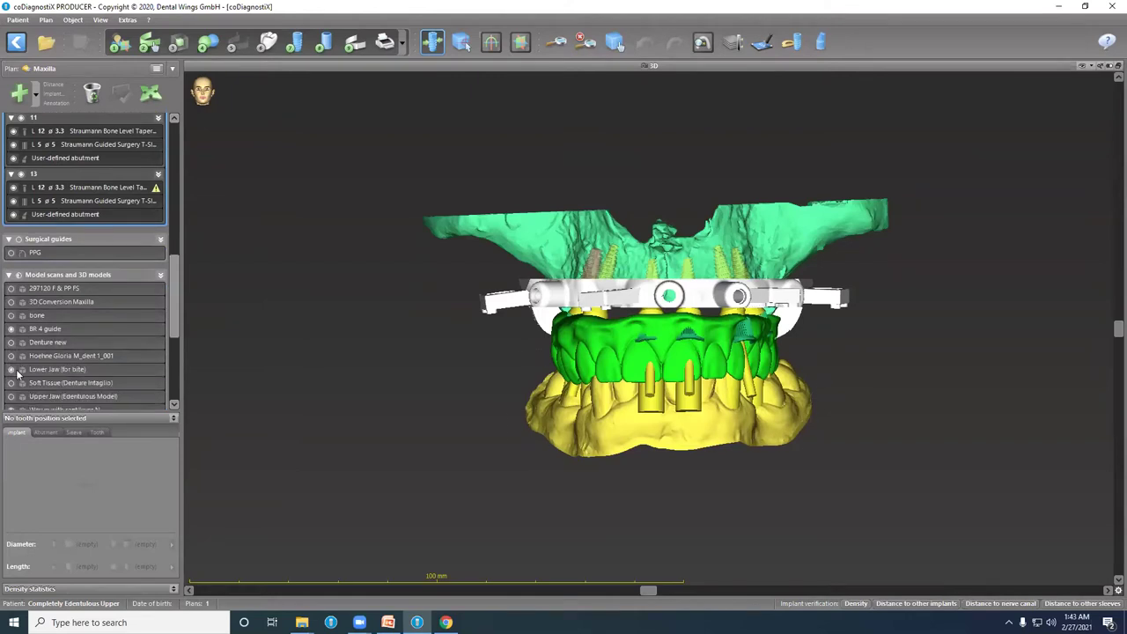
click(10, 372)
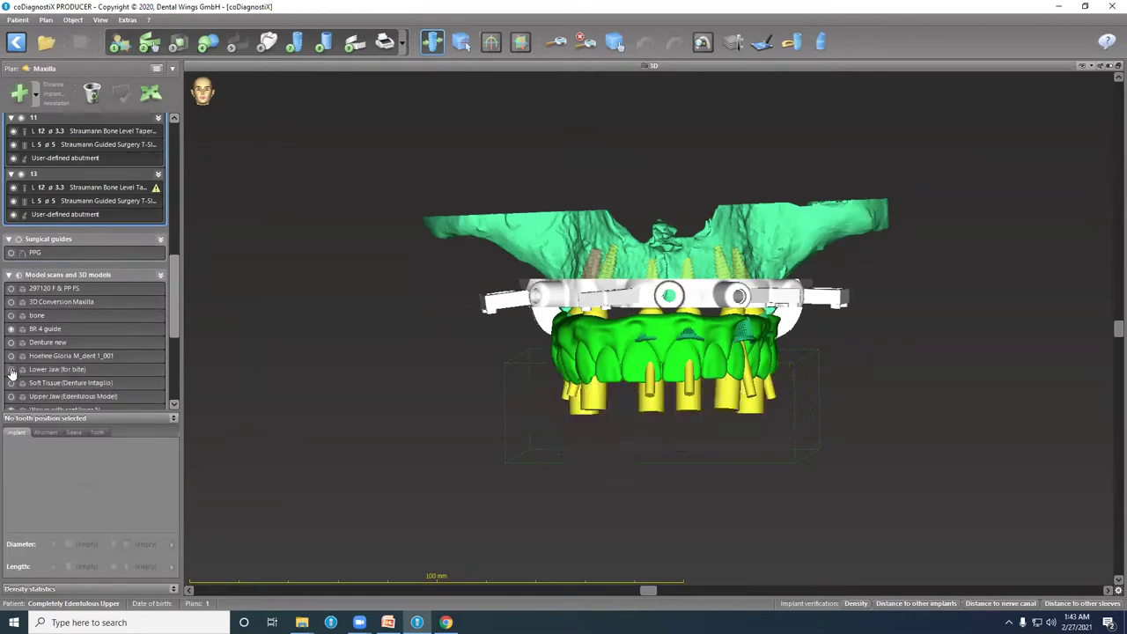
drag(1111, 332, 1098, 227)
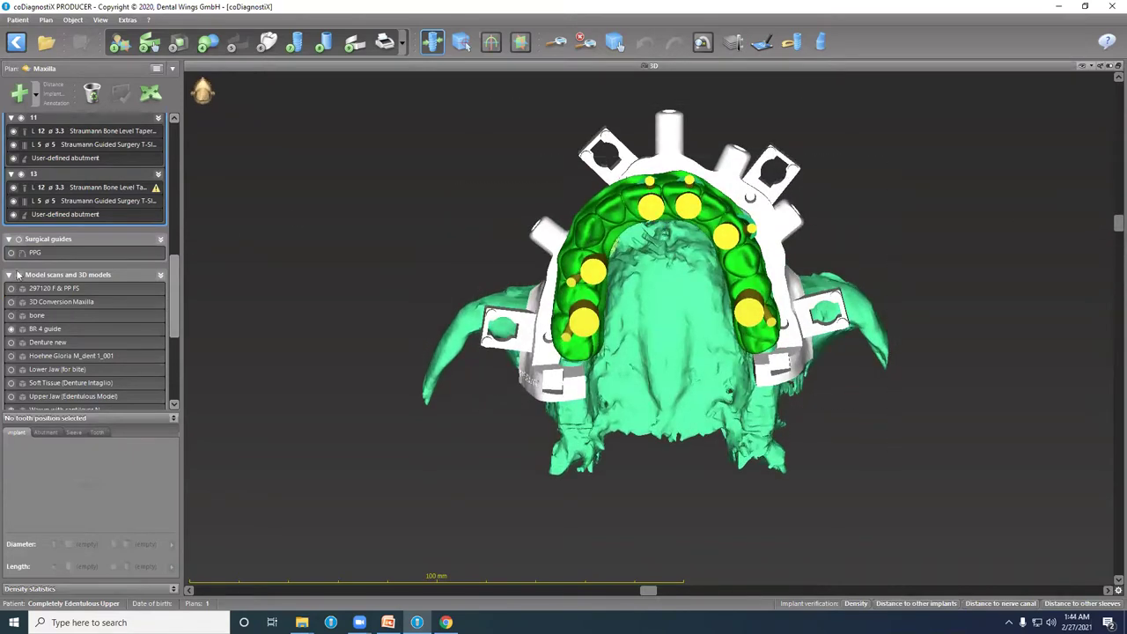
scroll(14, 338, down, 3)
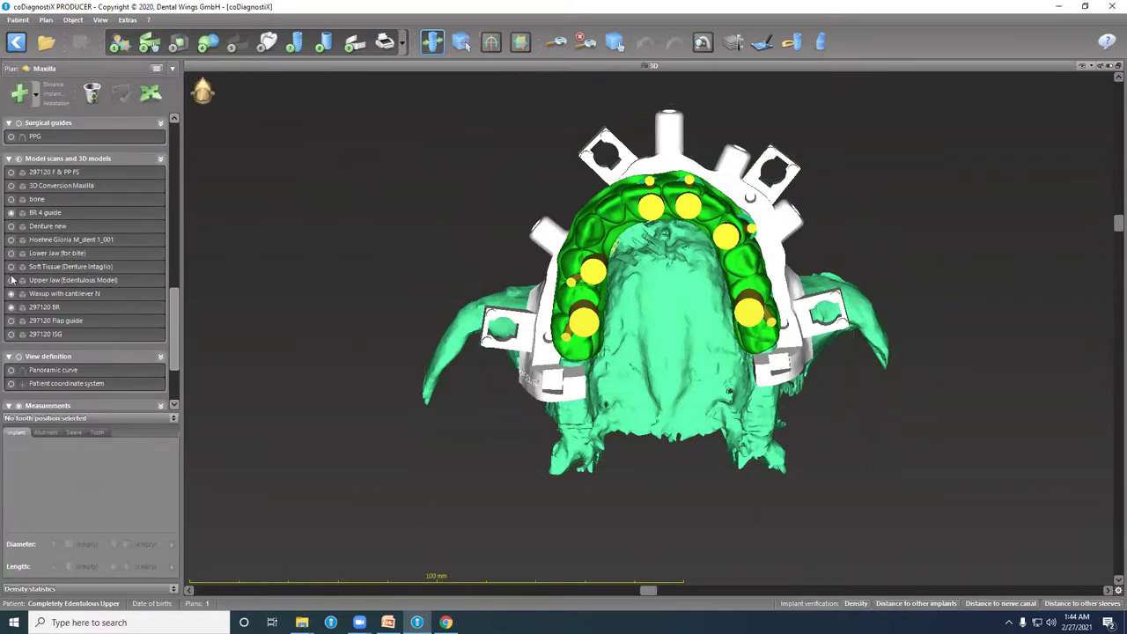
click(11, 294)
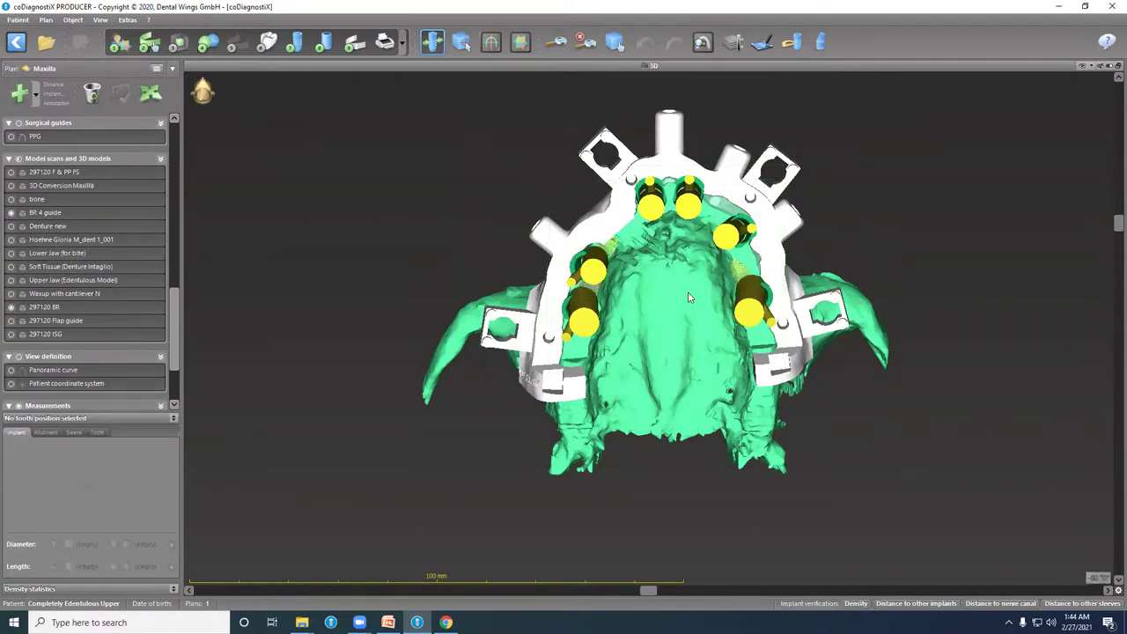
scroll(687, 292, down, 2)
scroll(688, 291, down, 2)
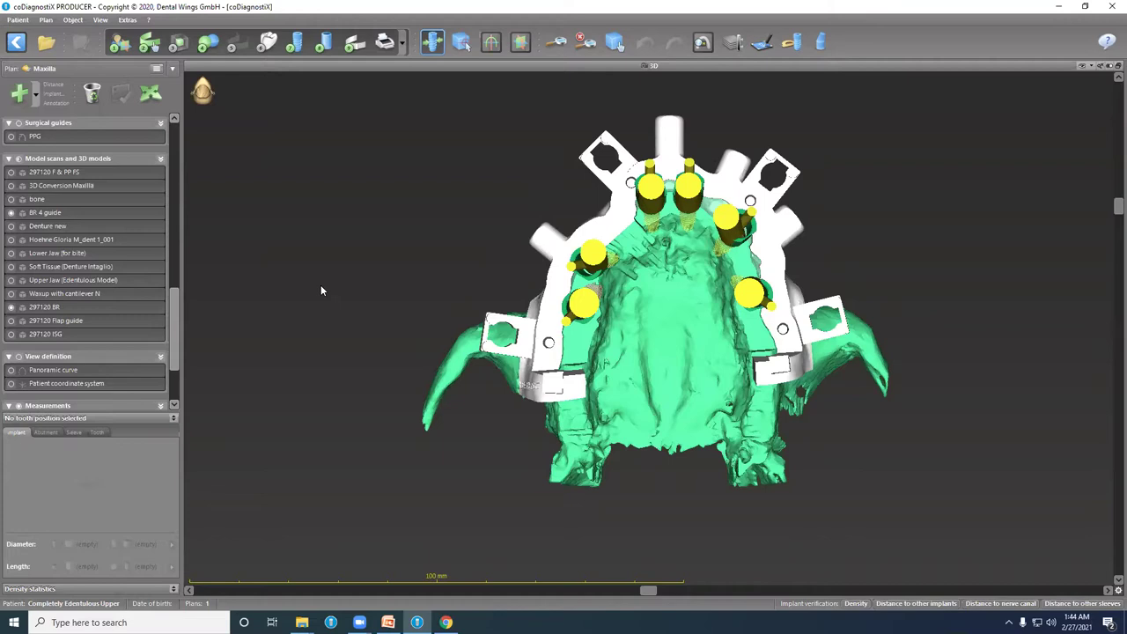
Display the PPG surgical guide together with the bone reduction guide and inspect it from the front and occlusal sides
drag(1113, 212, 1091, 338)
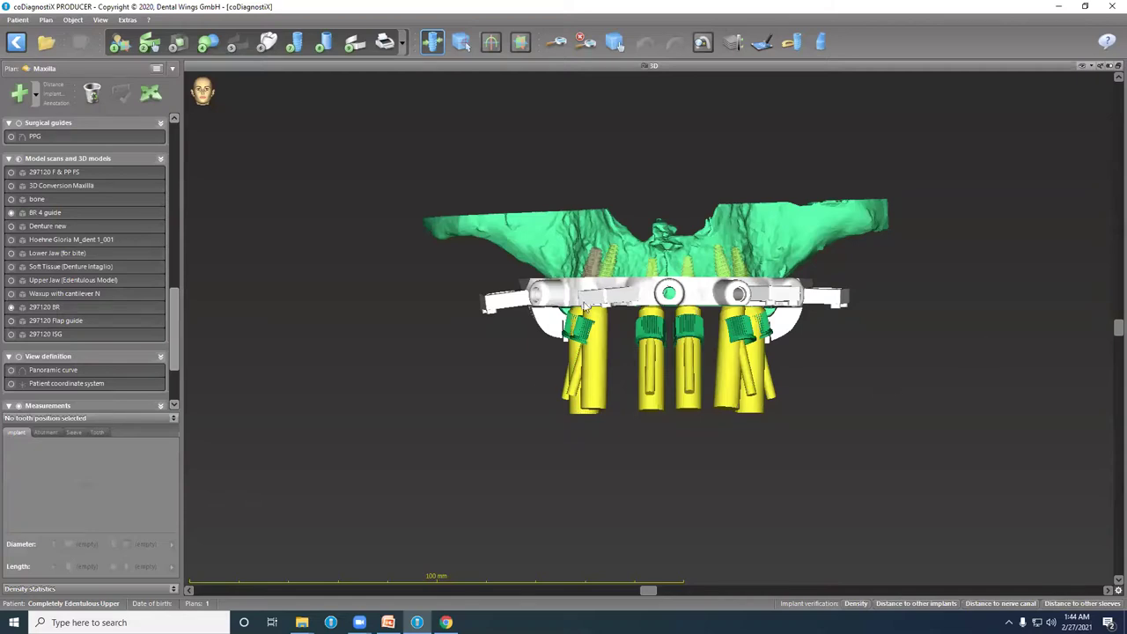
click(614, 42)
drag(661, 347, 641, 463)
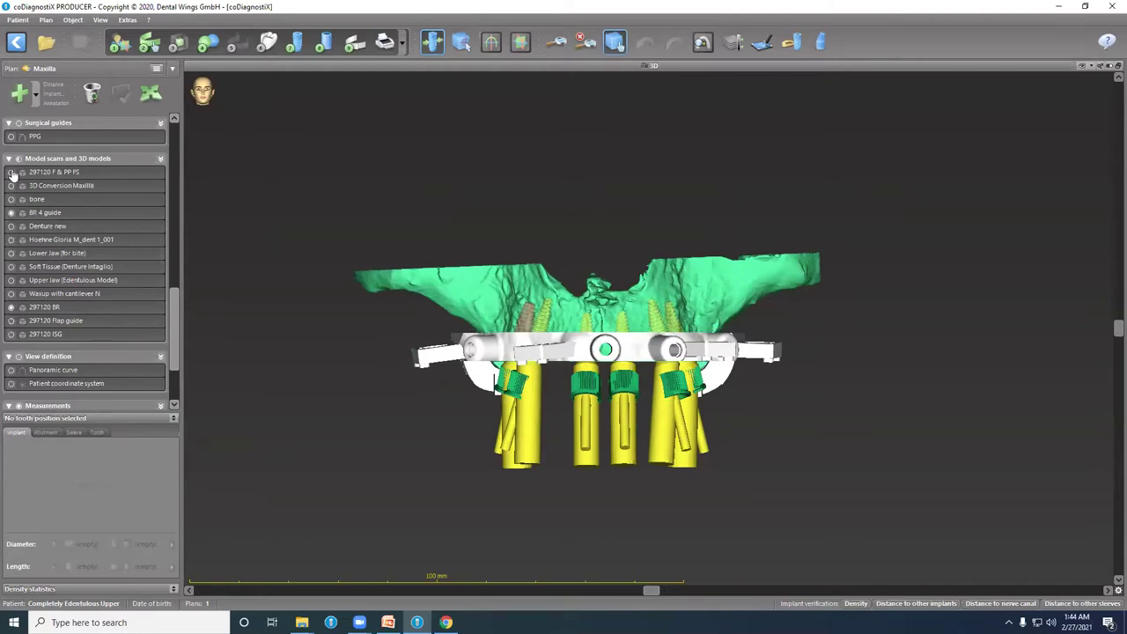
click(11, 136)
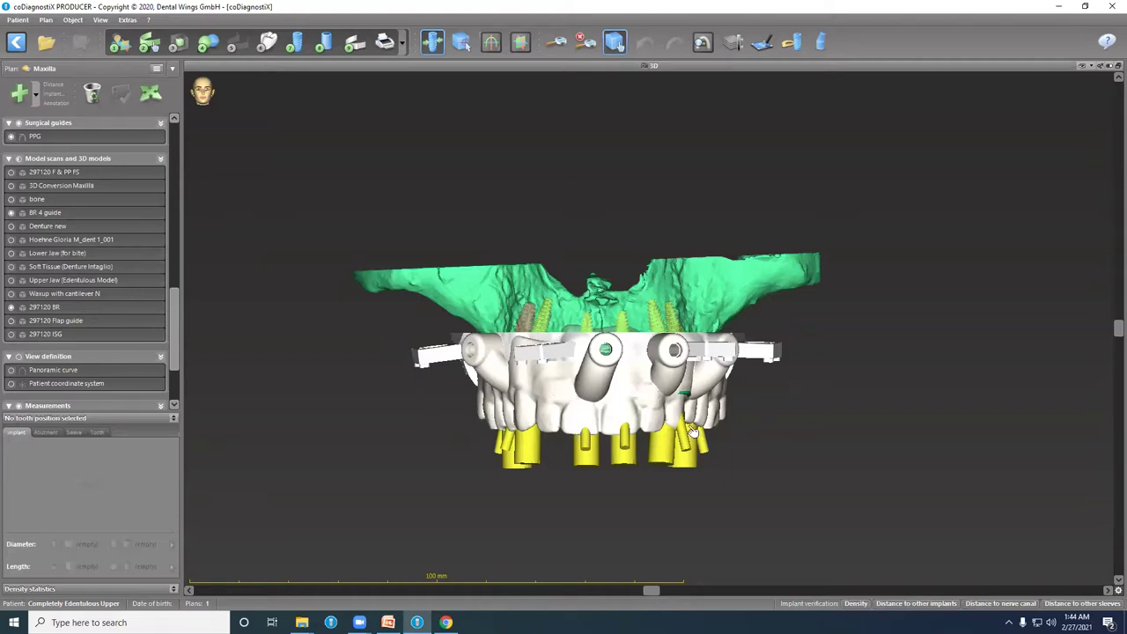
drag(597, 426, 588, 180)
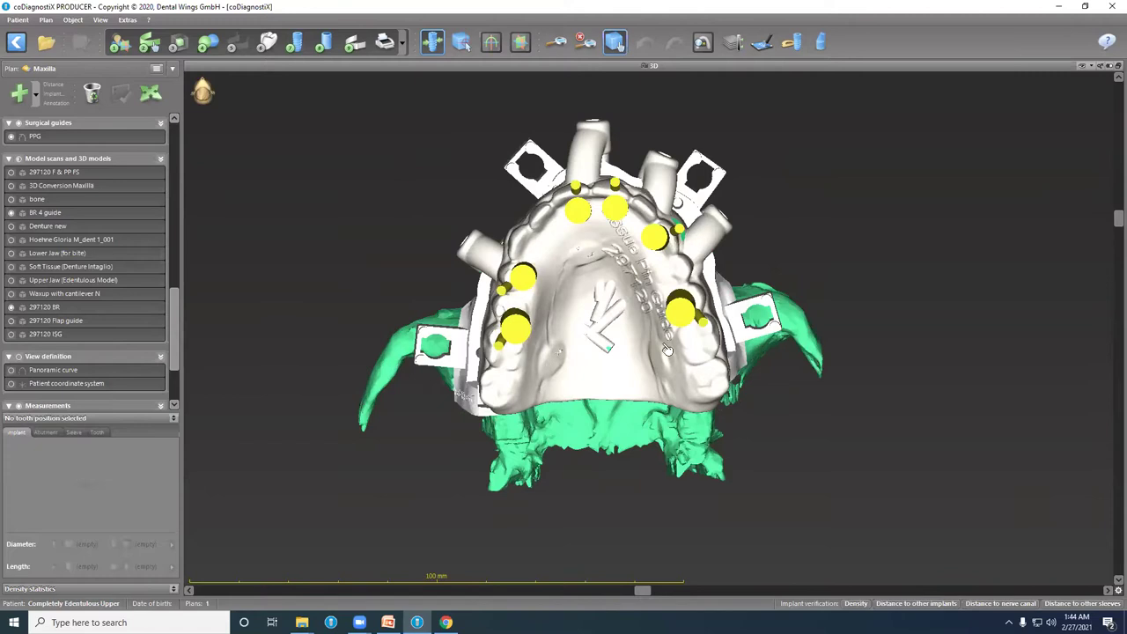